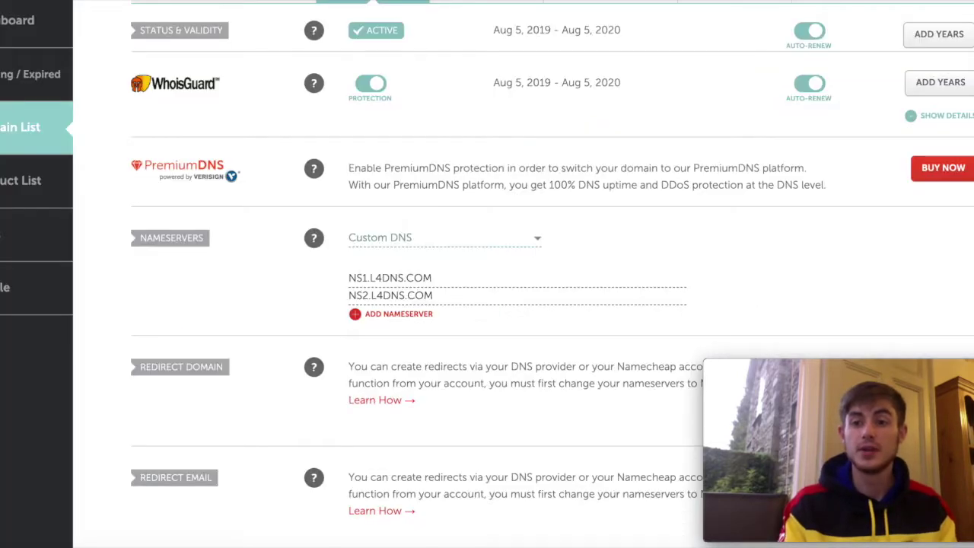
Scroll back to the top of matchedbettingmadness.com's Domain tab after reviewing its Custom DNS nameservers.
scroll(754, 144, up, 5)
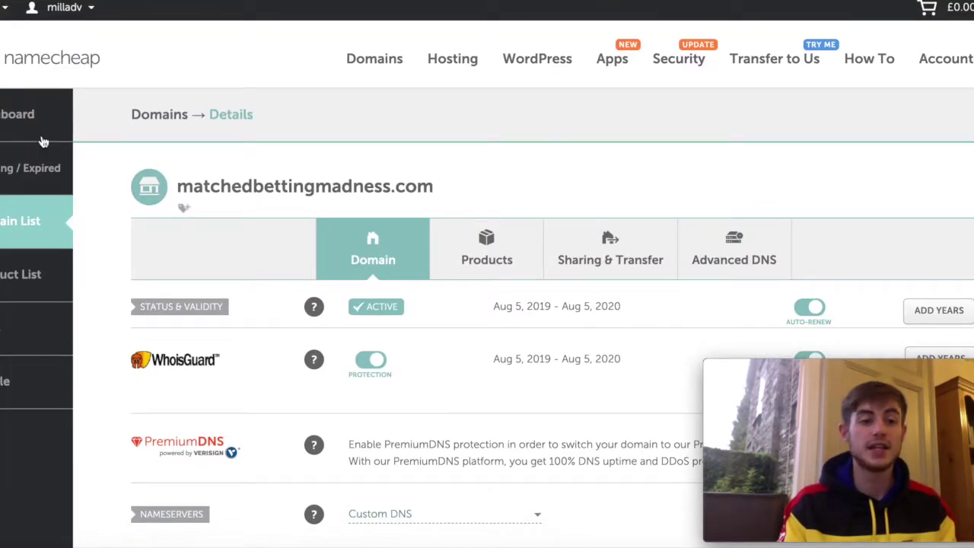
From the dashboard, run a Domain Name Search for platformcrowdme.
click(26, 113)
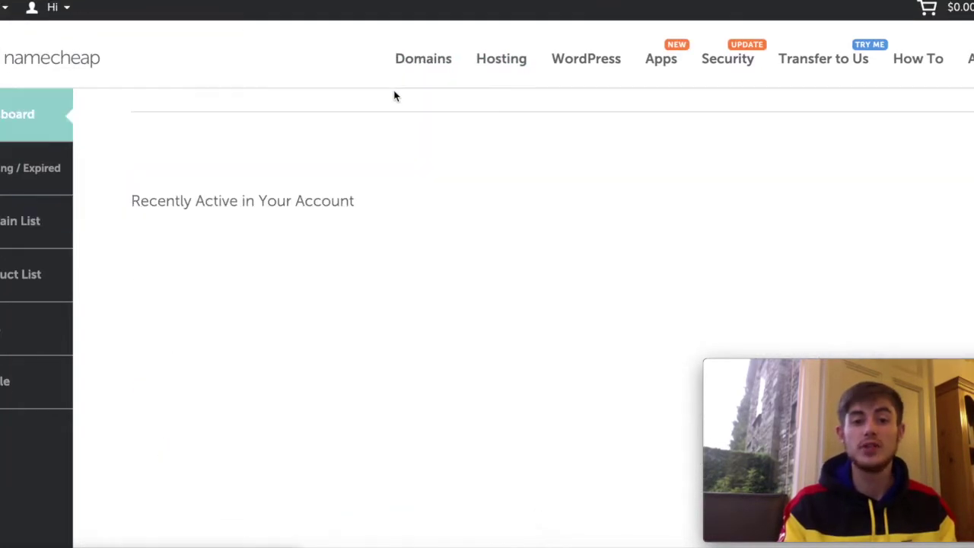
mouse_move(417, 61)
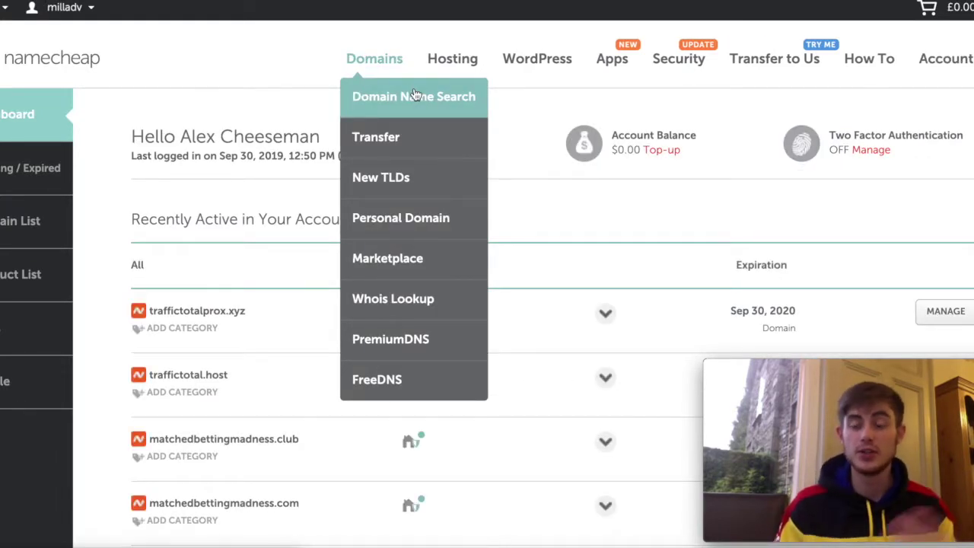
click(415, 95)
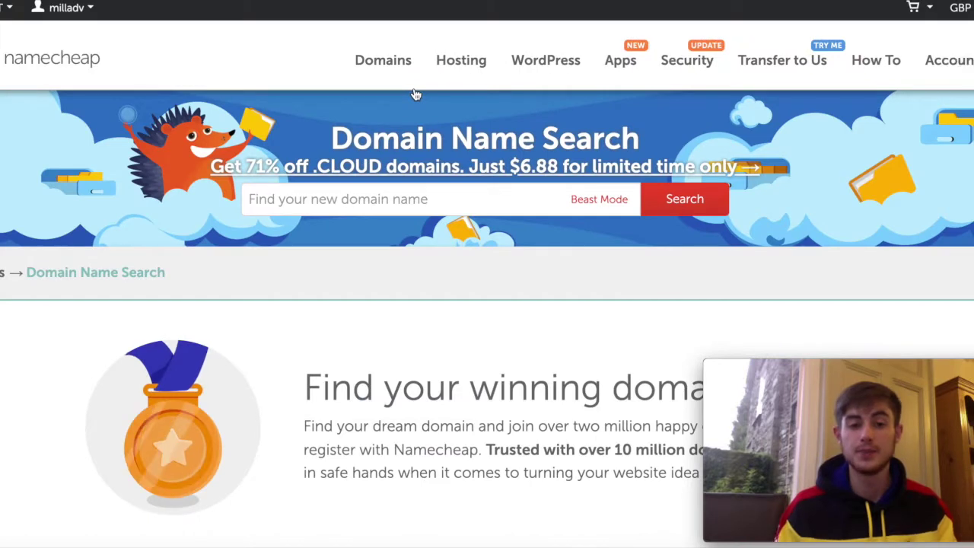
click(398, 197)
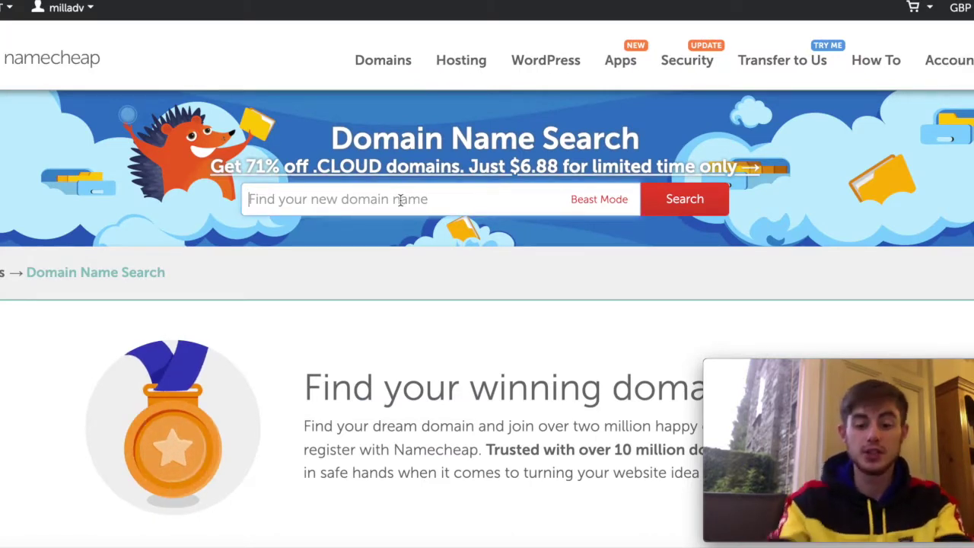
text(platformcrowd)
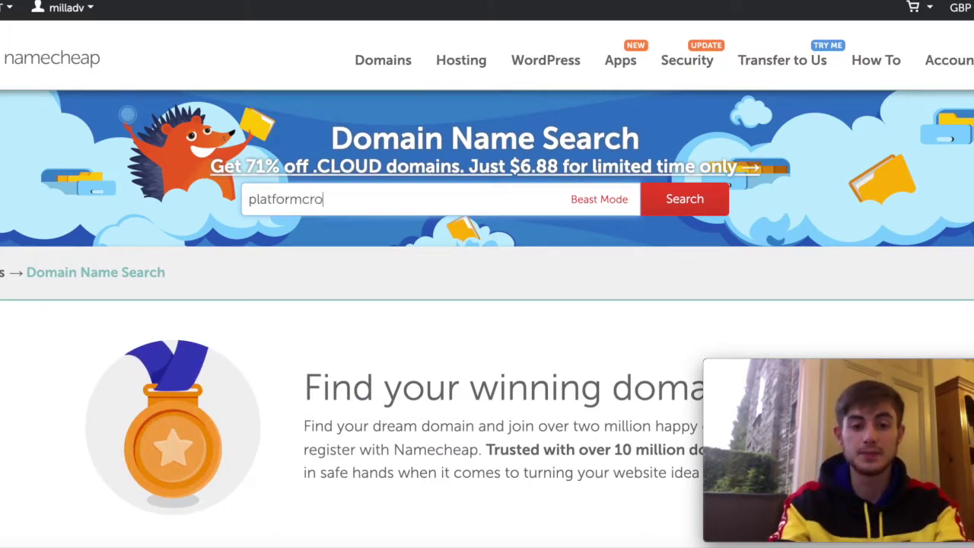
text(me)
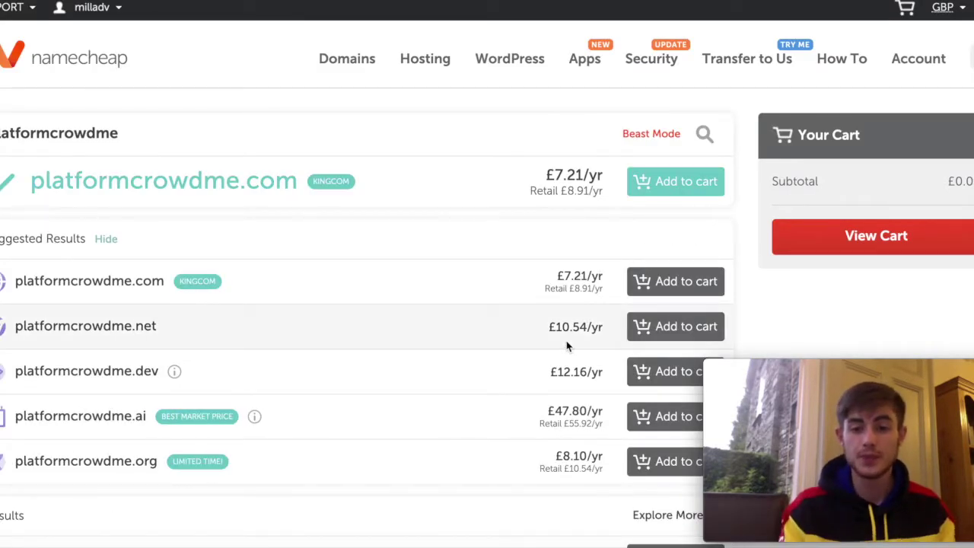
Review the search results and view the cart holding platformcrowdme.com for 1 year at £7.21/yr.
scroll(446, 252, down, 2)
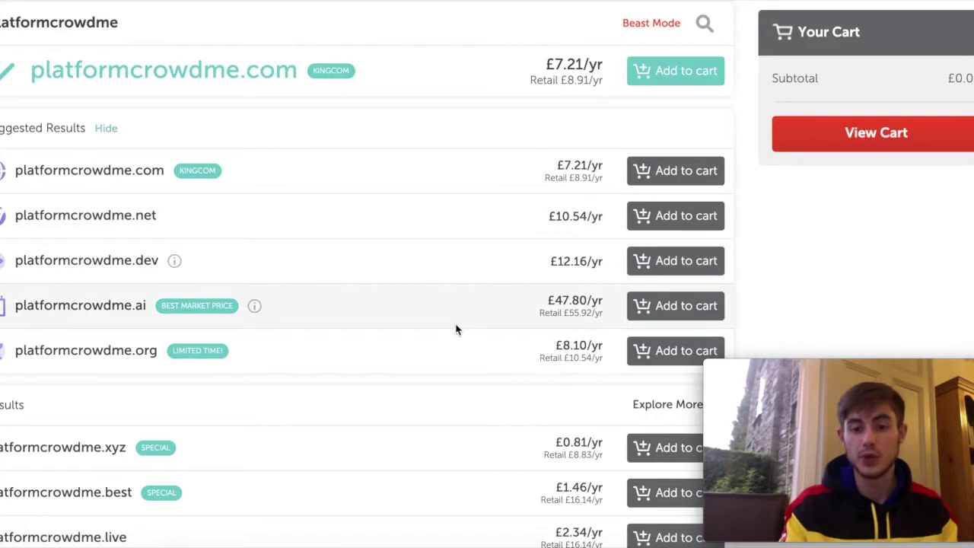
scroll(457, 328, up, 2)
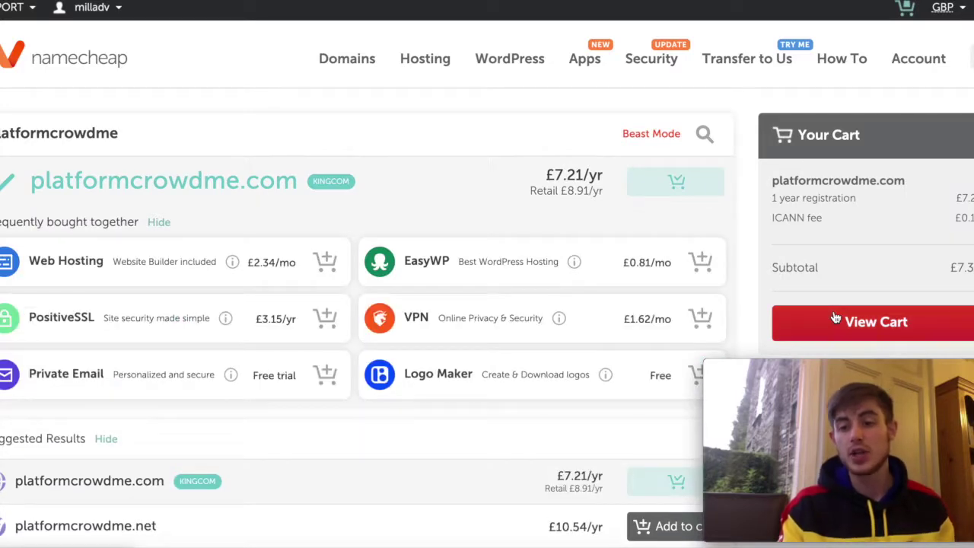
click(835, 318)
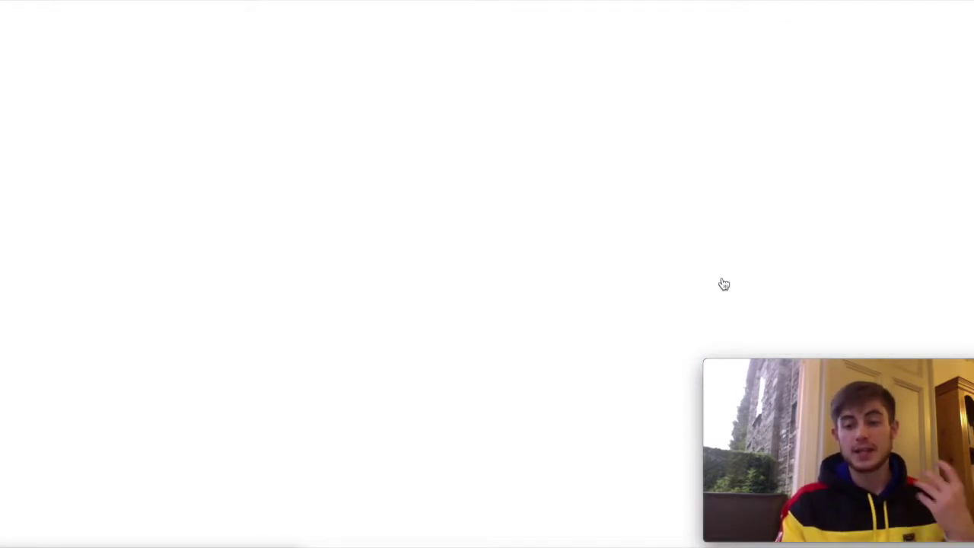
Scroll through the cart showing platformcrowdme.com for 1 year with free WhoisGuard, £7.36 subtotal.
scroll(724, 284, down, 2)
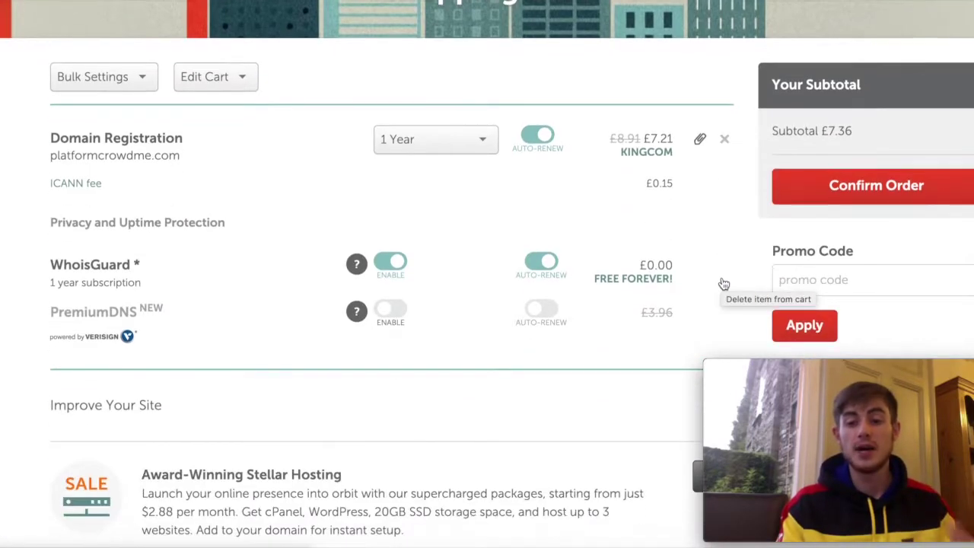
scroll(724, 284, down, 10)
scroll(724, 284, up, 9)
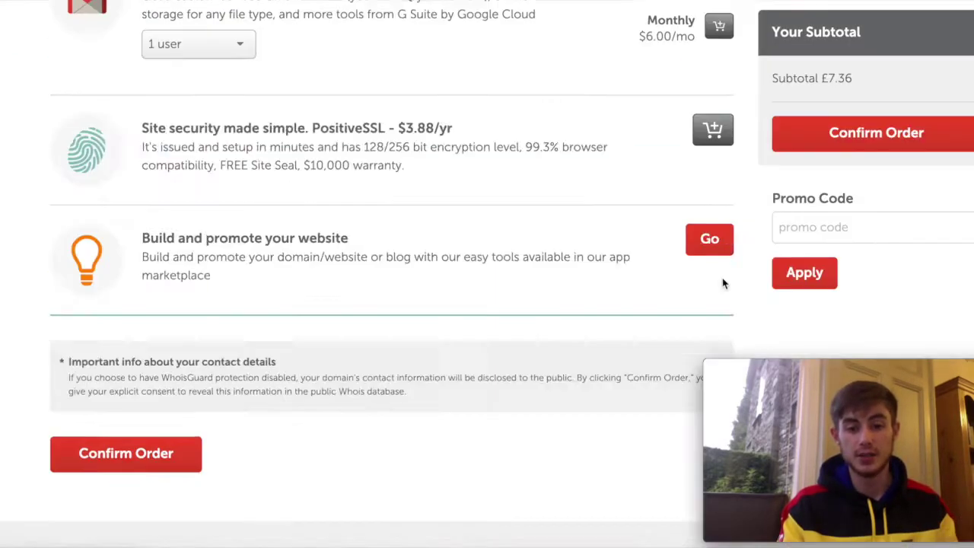
scroll(722, 283, up, 5)
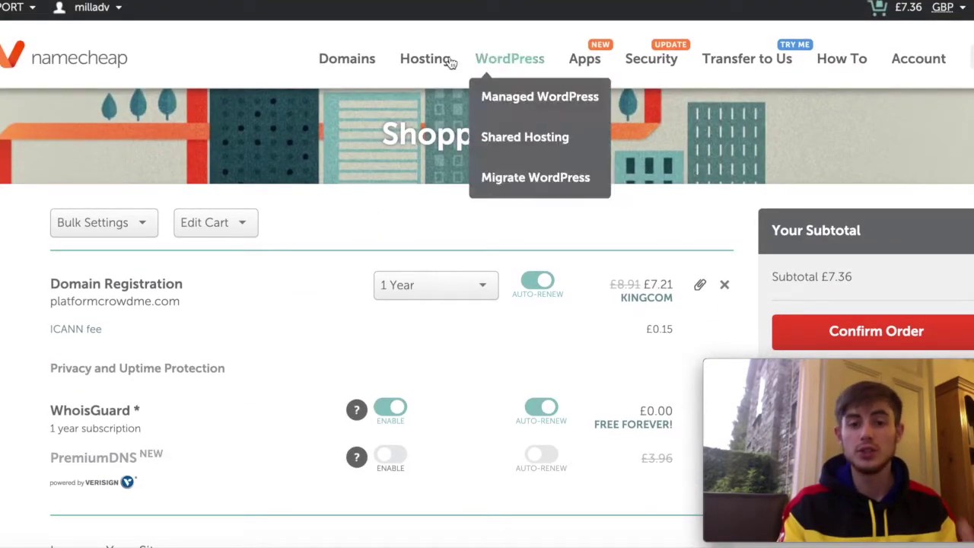
mouse_move(354, 57)
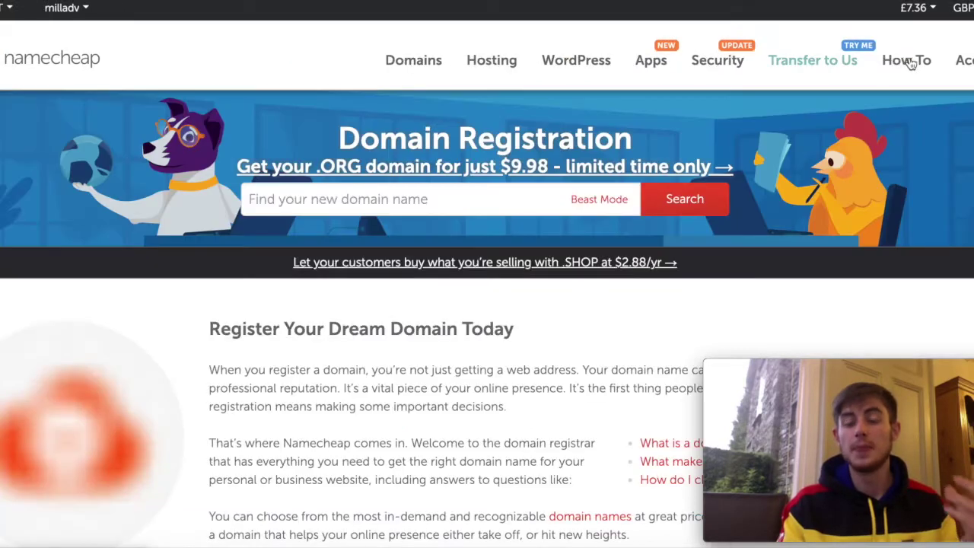
mouse_move(910, 64)
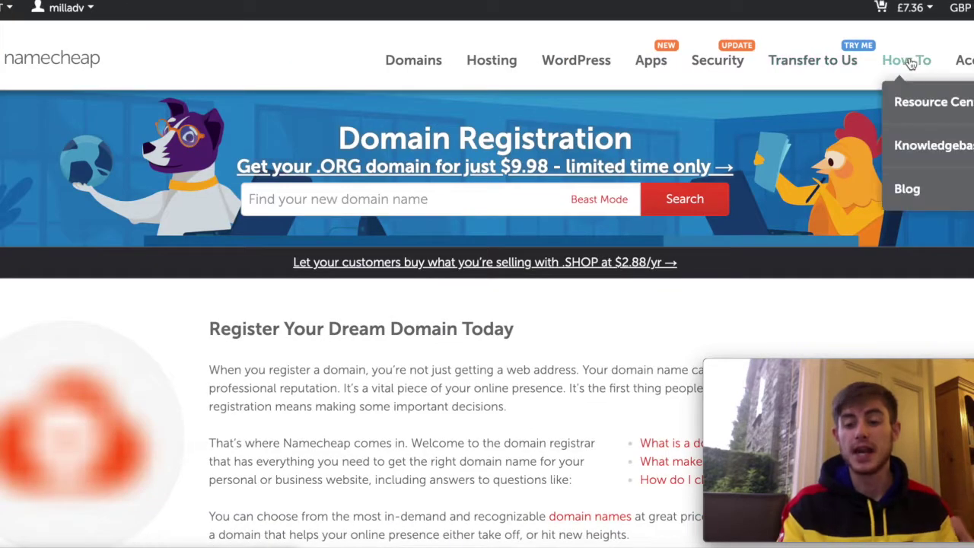
mouse_move(951, 61)
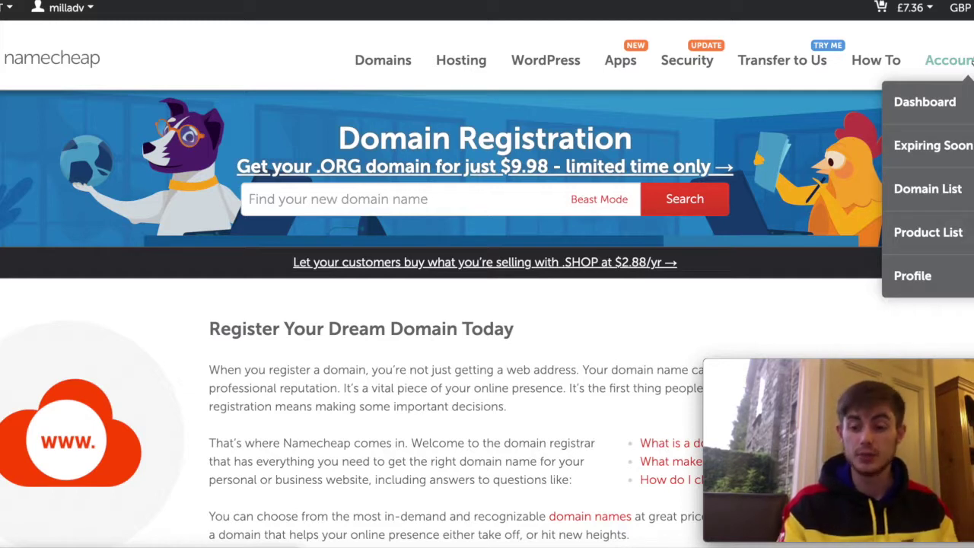
Return to the Namecheap dashboard and open the settings for matchedbettingmadness.club.
click(946, 104)
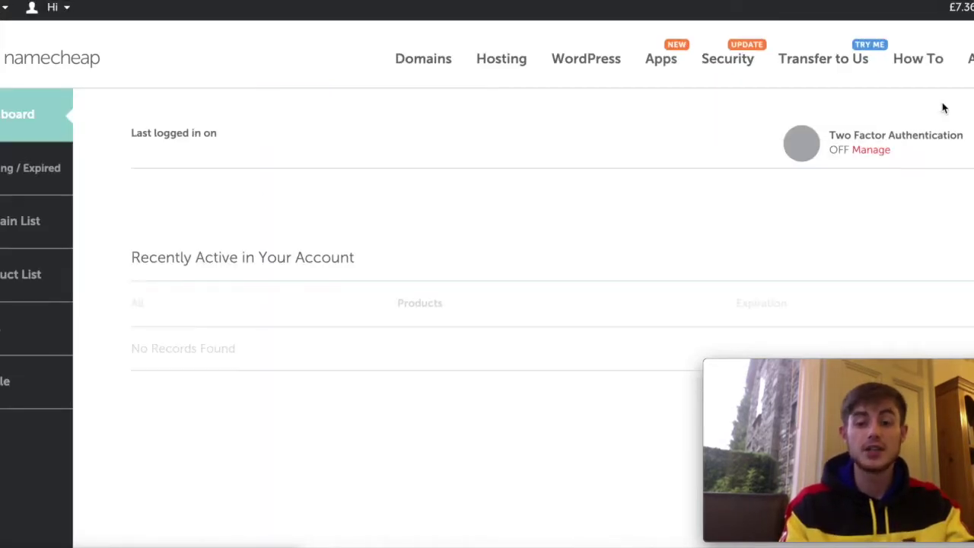
scroll(387, 348, down, 3)
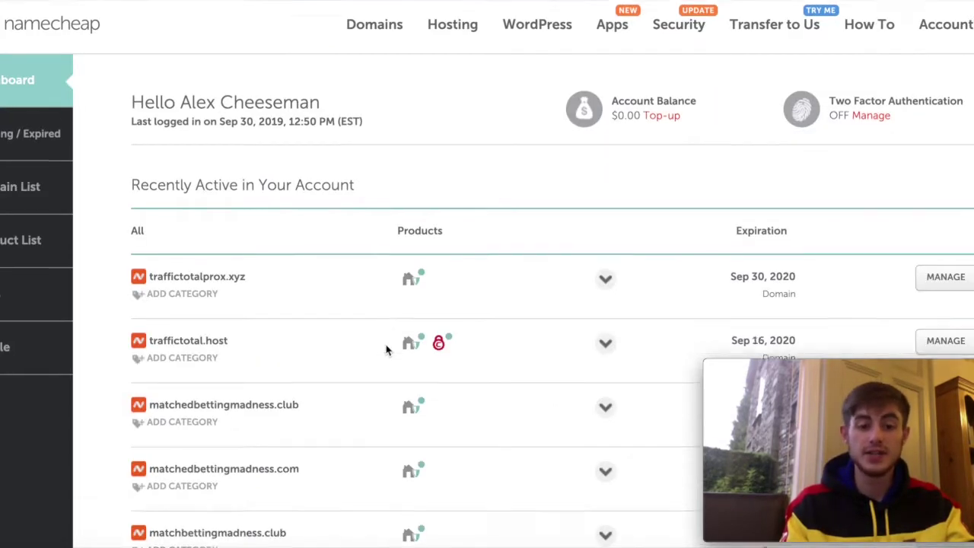
scroll(826, 27, up, 3)
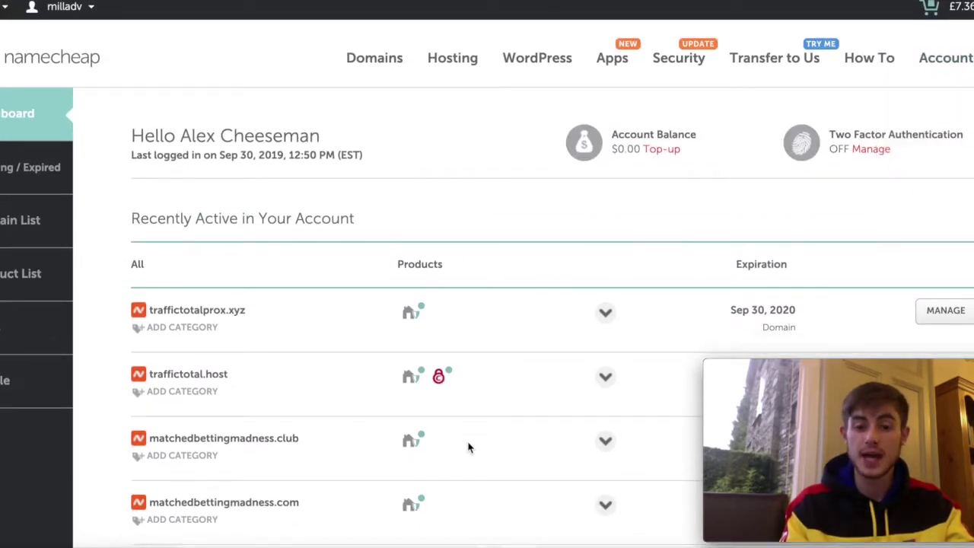
scroll(457, 438, down, 3)
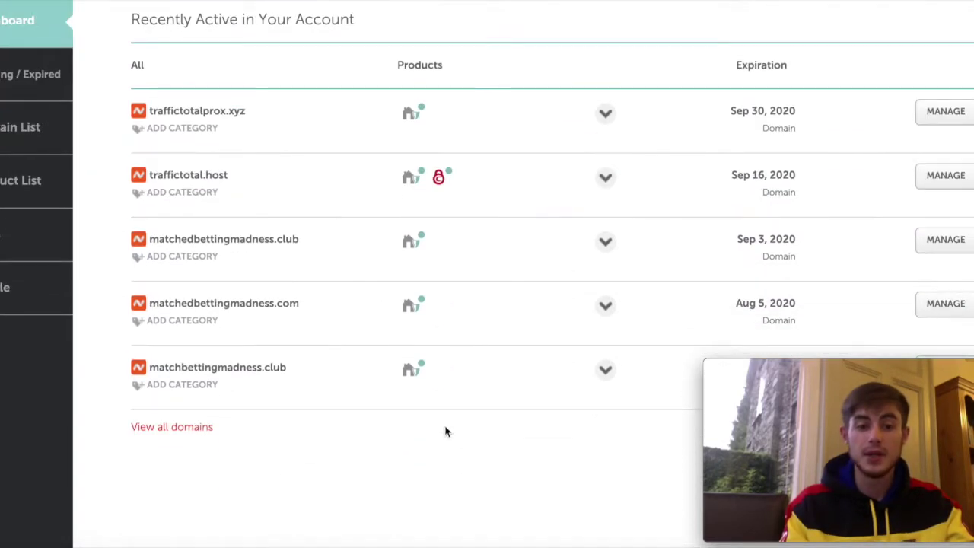
click(947, 244)
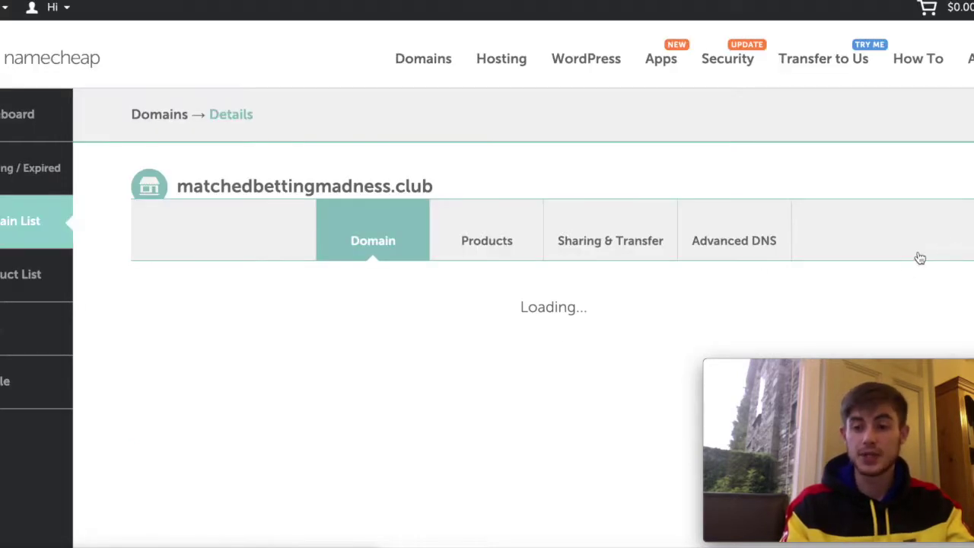
Check the Nameservers dropdown and keep it set to Custom DNS.
scroll(912, 285, down, 1)
scroll(912, 286, down, 1)
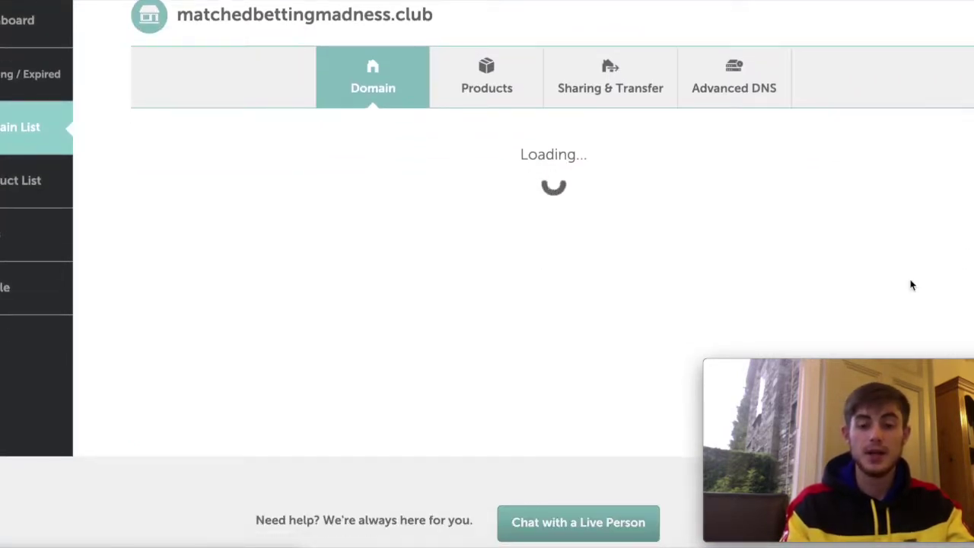
scroll(912, 286, down, 1)
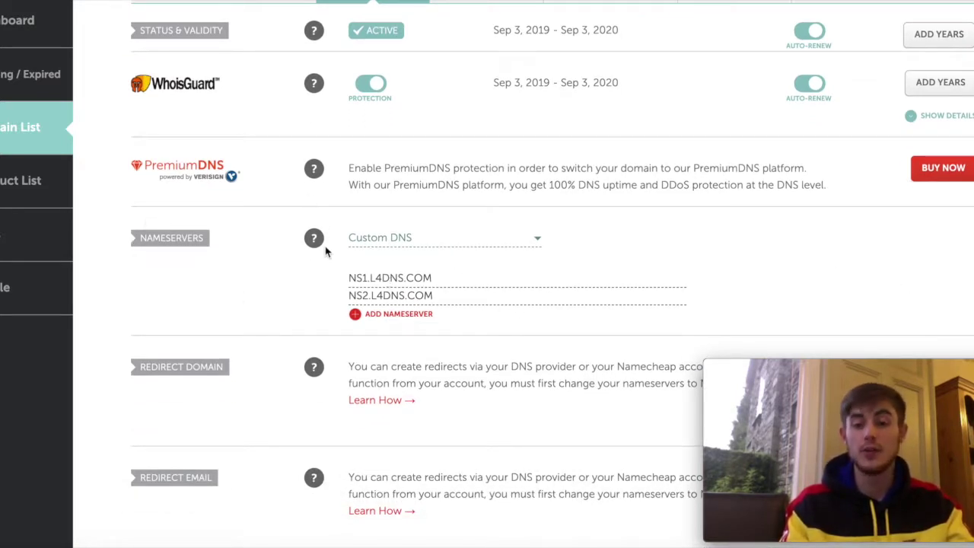
click(468, 243)
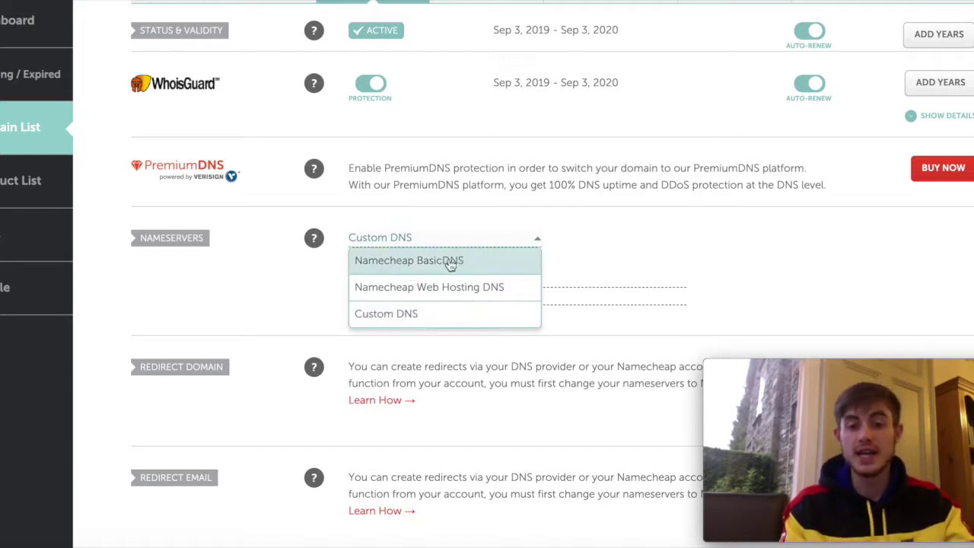
click(596, 233)
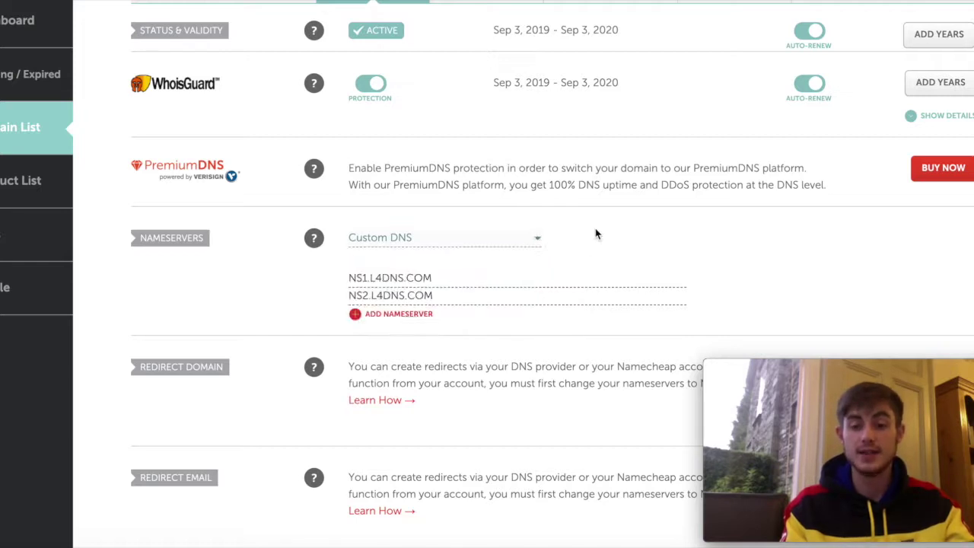
click(538, 242)
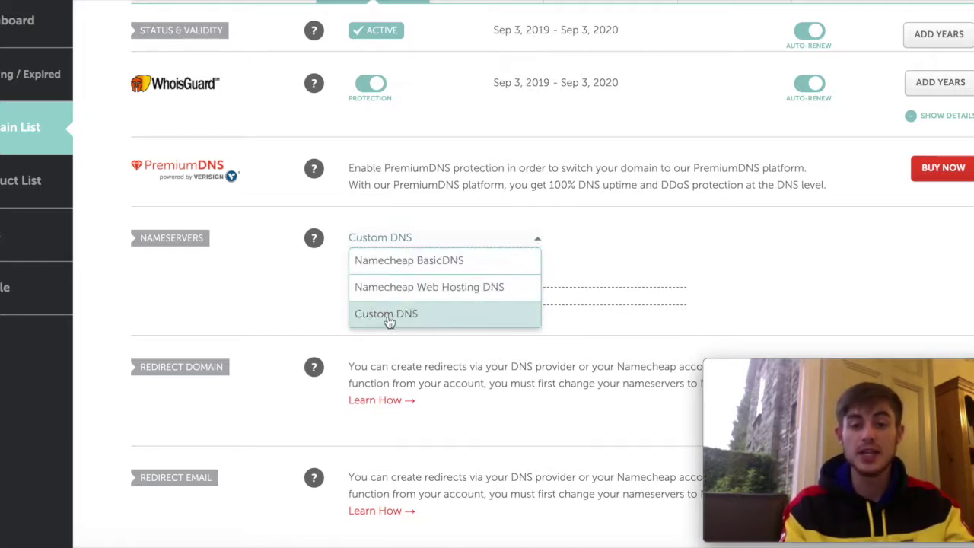
click(618, 252)
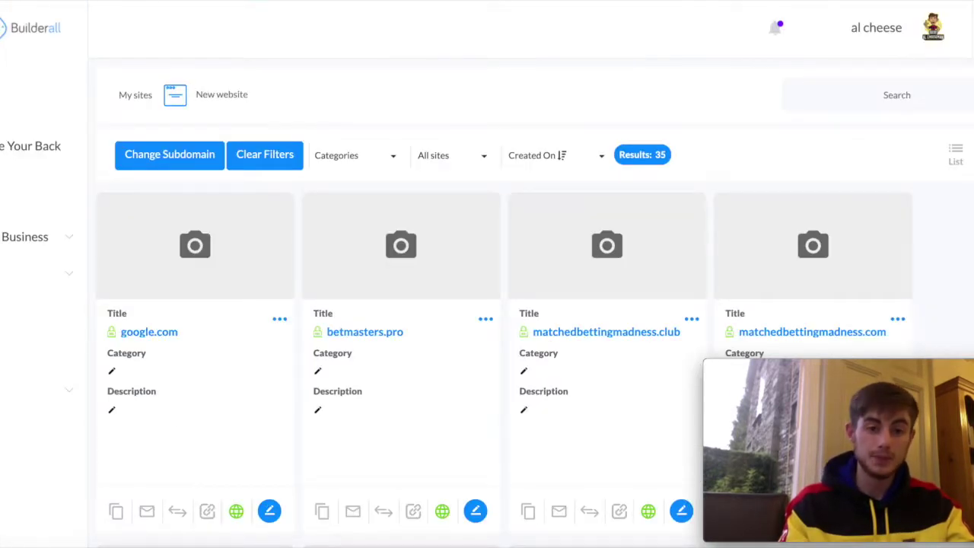
Disconnect google.com from its site and confirm; an SQLSTATE[HY093] error leaves it listed.
click(280, 321)
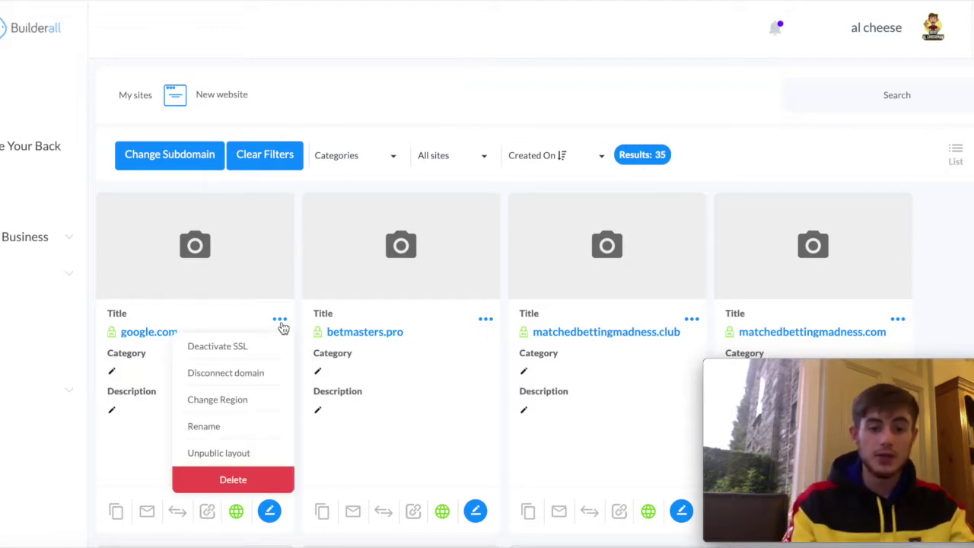
click(264, 372)
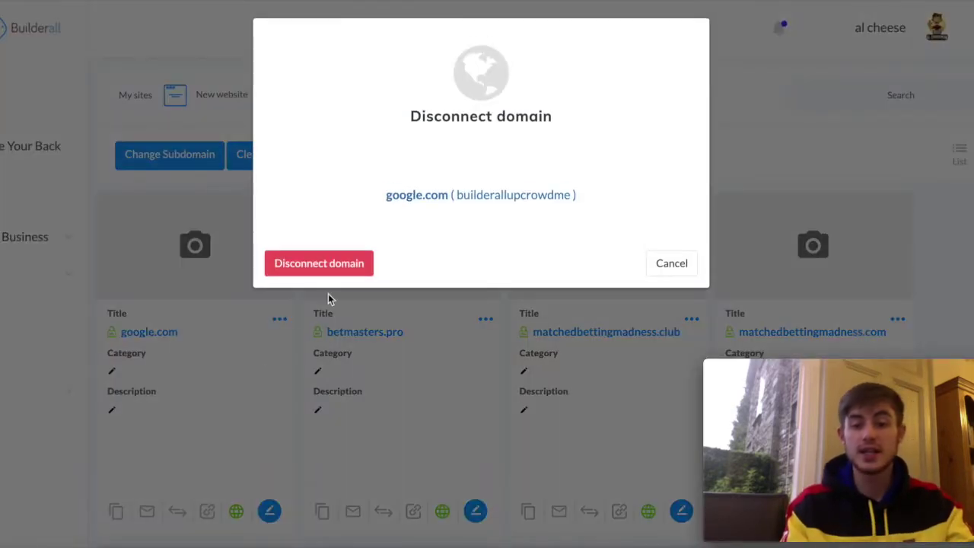
click(327, 267)
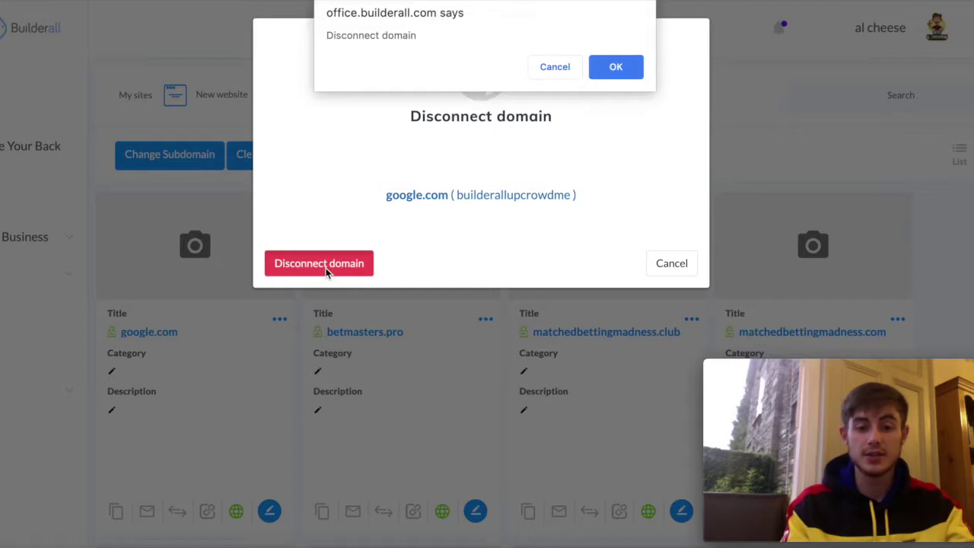
click(616, 67)
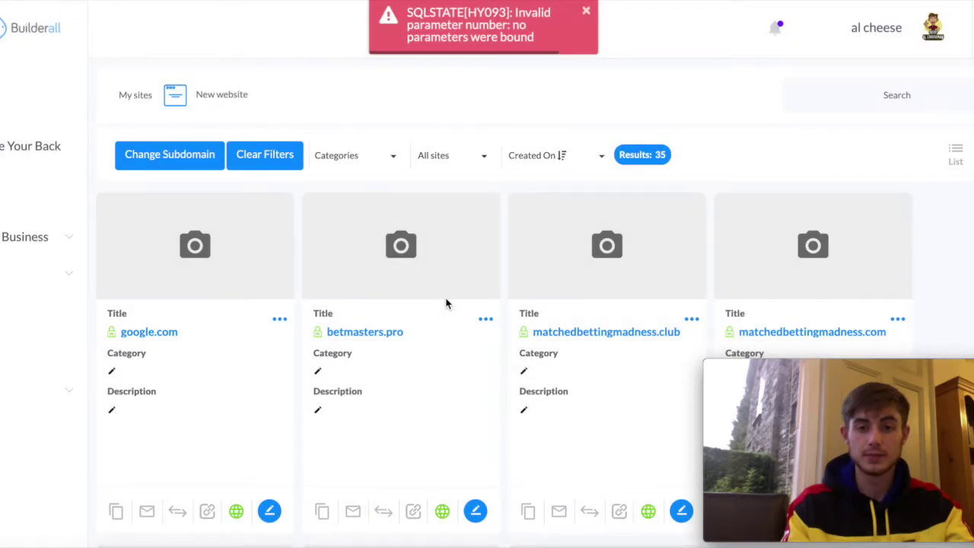
scroll(497, 338, down, 3)
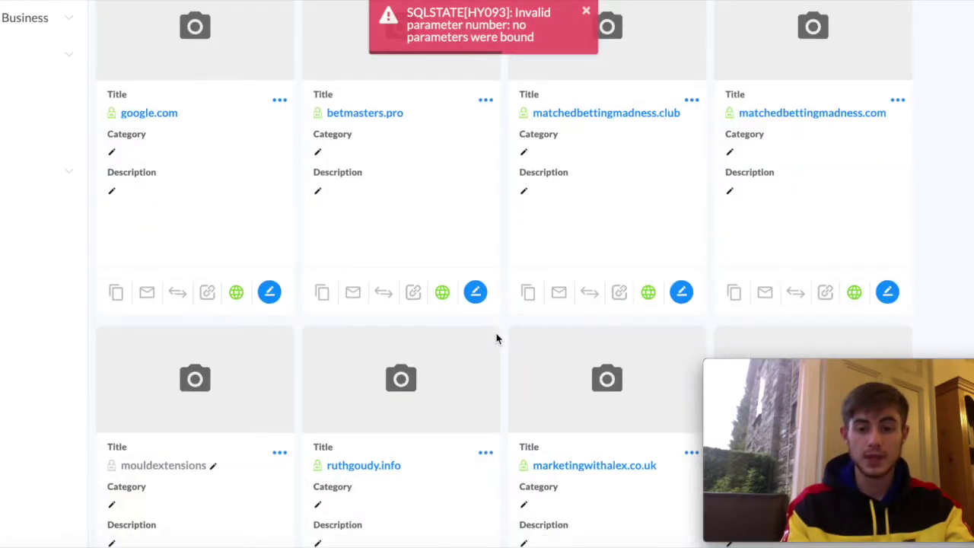
scroll(496, 338, down, 4)
Connect google.com to the mouldextensions site, publishing in Europe (London), and save.
click(279, 171)
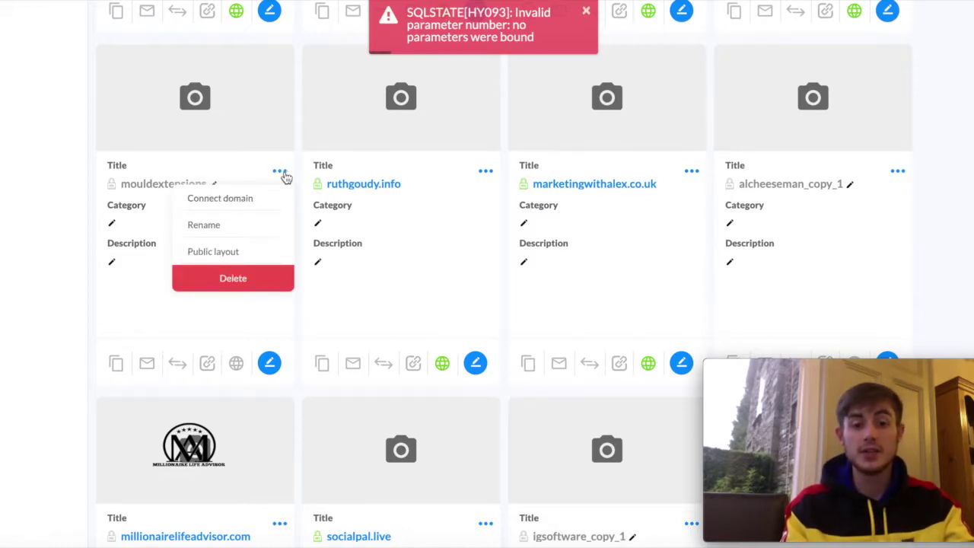
click(235, 198)
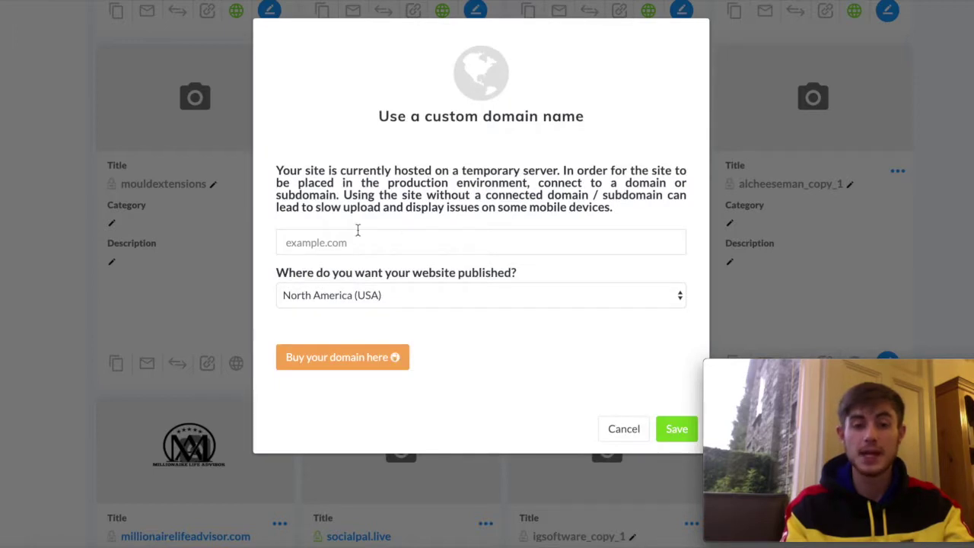
click(338, 242)
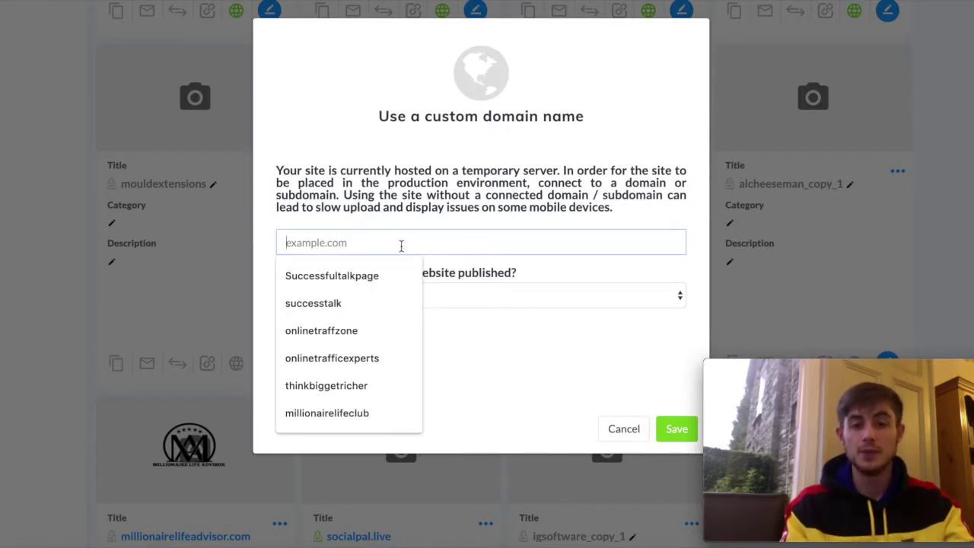
text(google.com)
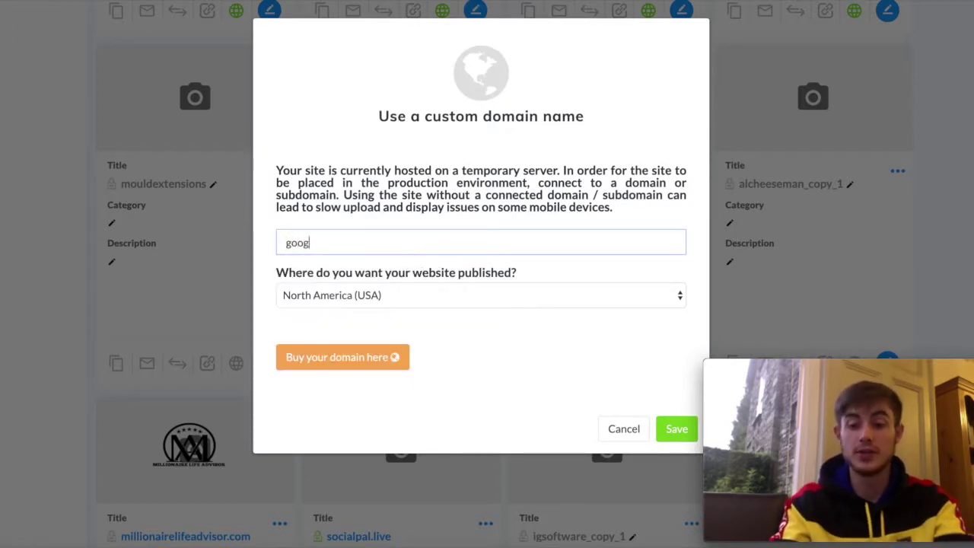
click(432, 295)
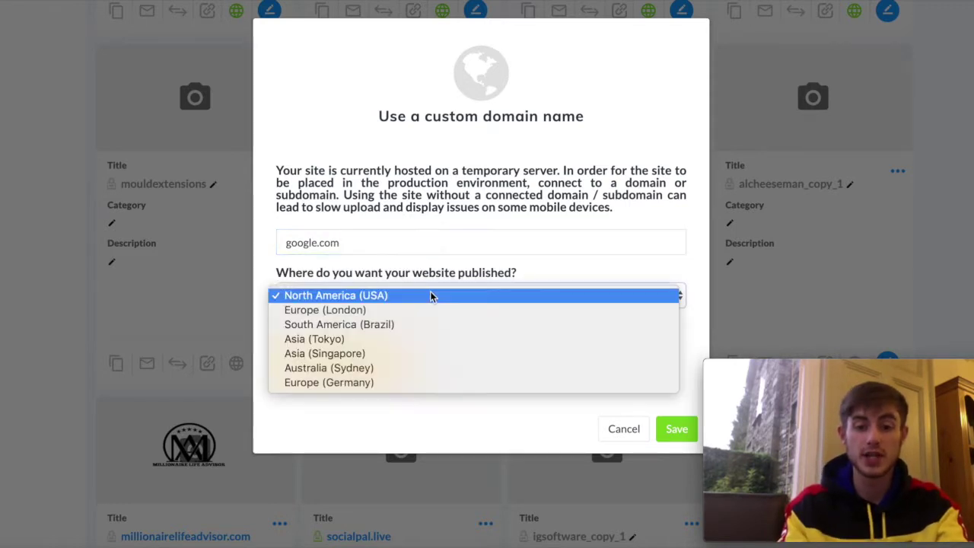
click(360, 311)
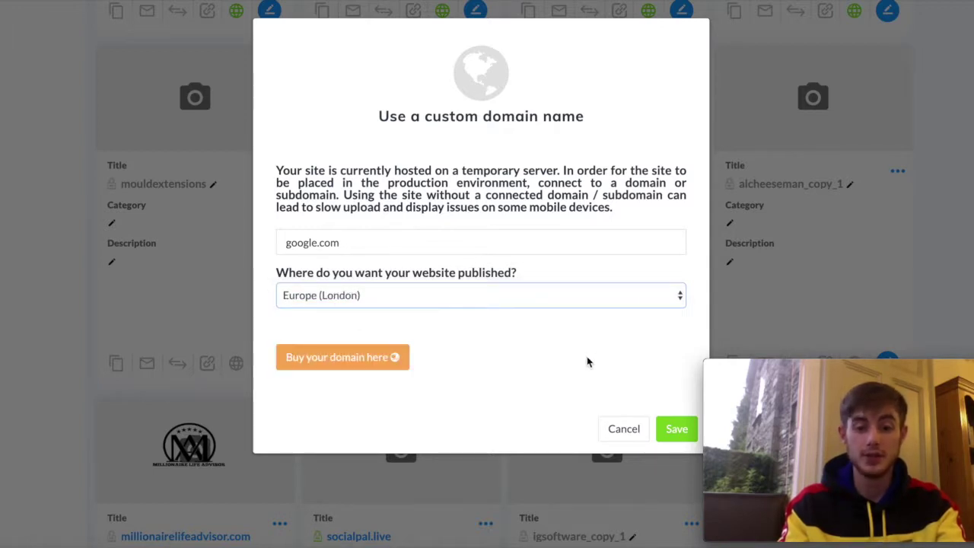
click(679, 431)
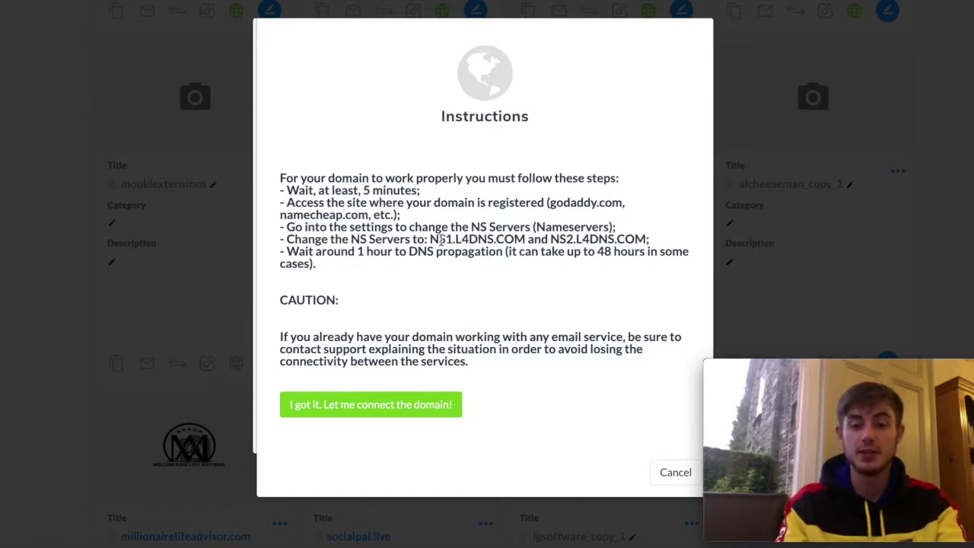
Select and copy nameservers NS1.L4DNS.COM and NS2.L4DNS.COM from the Instructions dialog.
drag(430, 239, 525, 237)
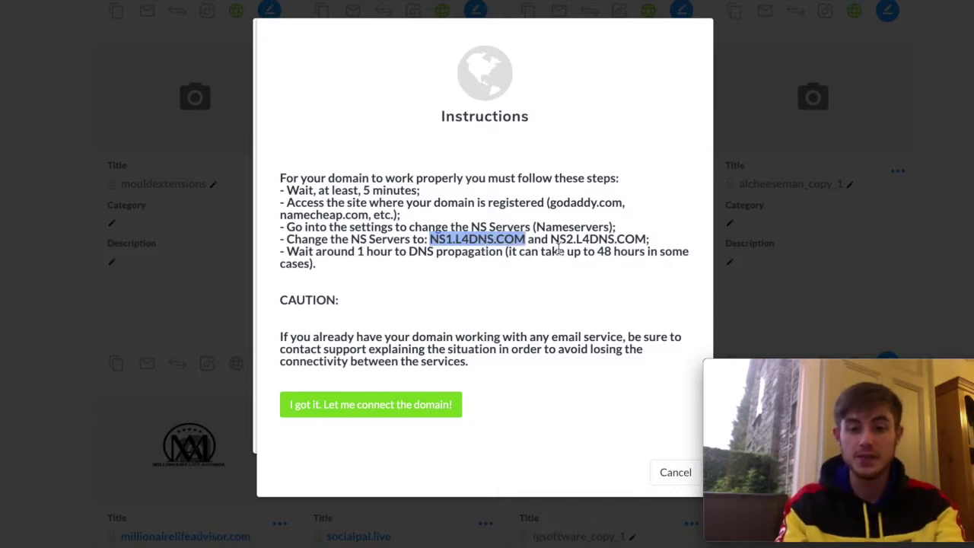
drag(551, 239, 646, 239)
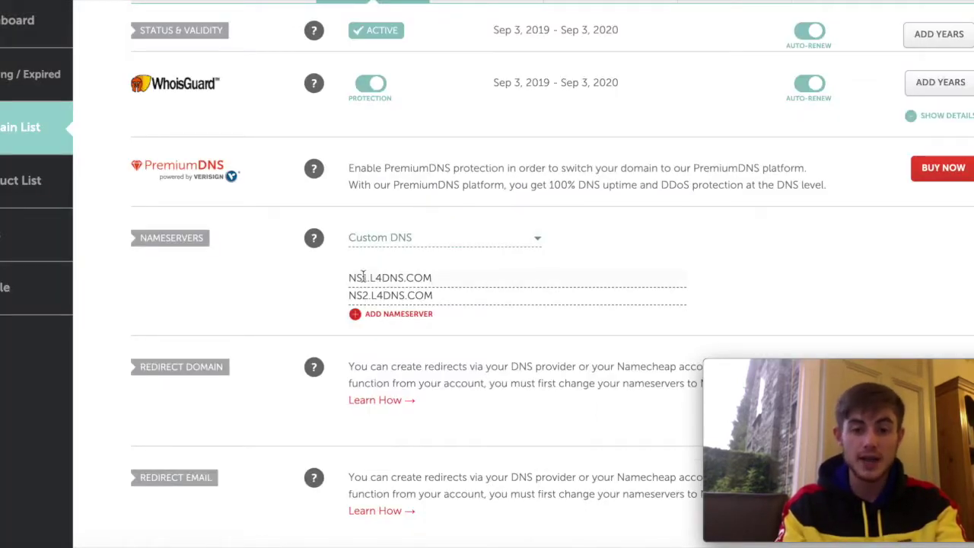
Verify Namecheap's Custom DNS fields read NS1.L4DNS.COM and NS2.L4DNS.COM.
drag(351, 277, 449, 282)
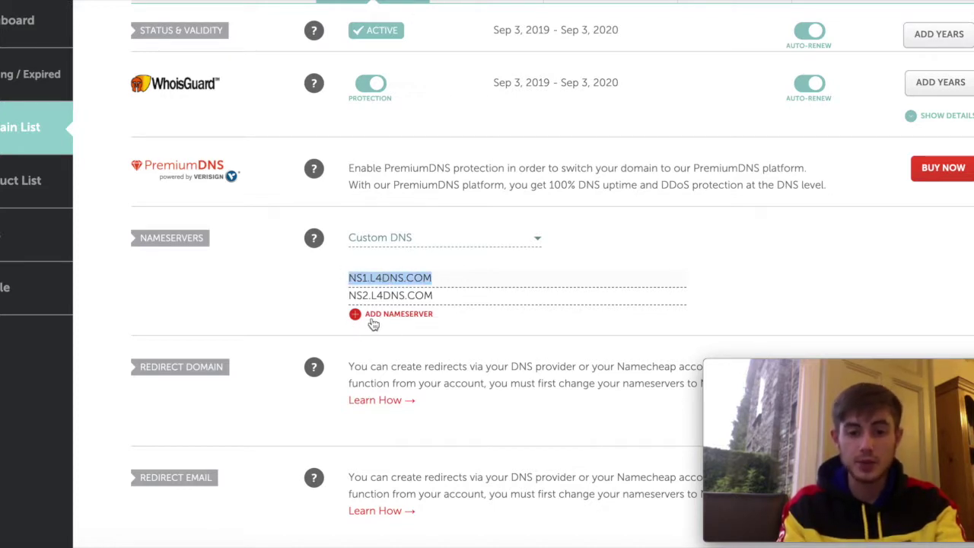
drag(351, 295, 455, 292)
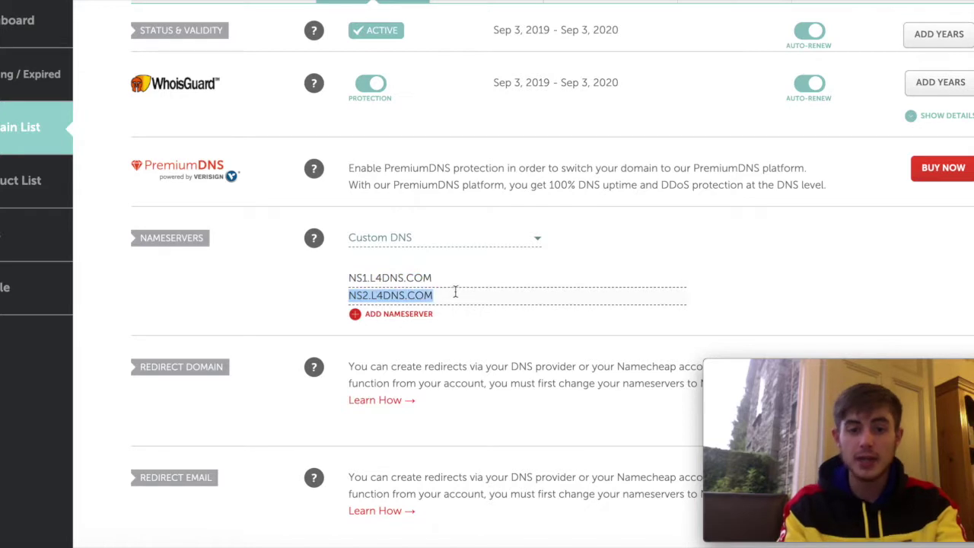
click(455, 333)
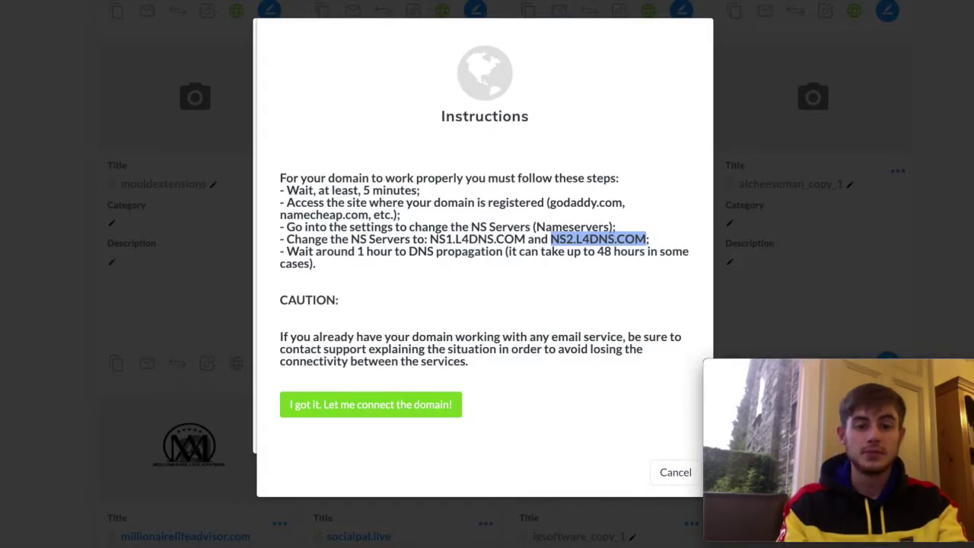
Acknowledge the instructions, save the google.com custom domain, and cancel the Instructions dialog.
click(335, 414)
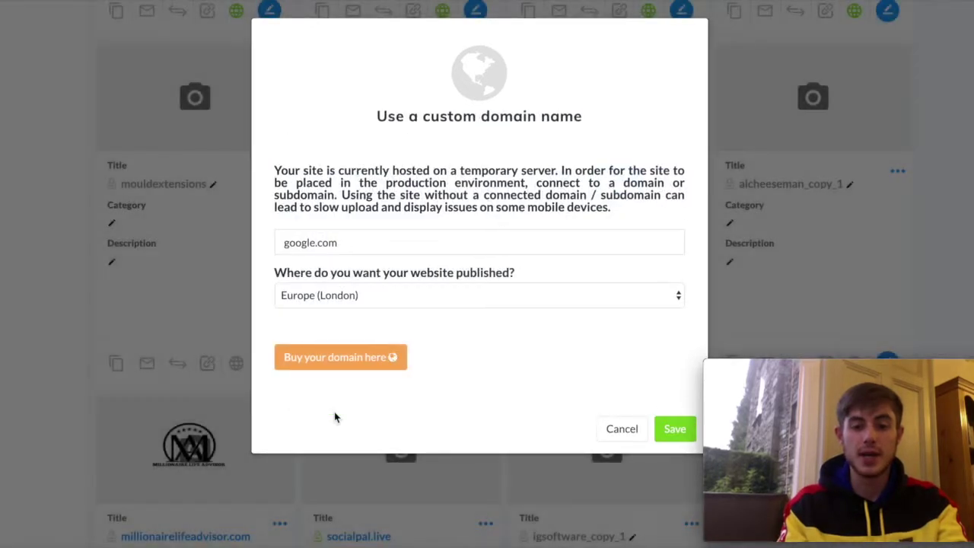
click(675, 430)
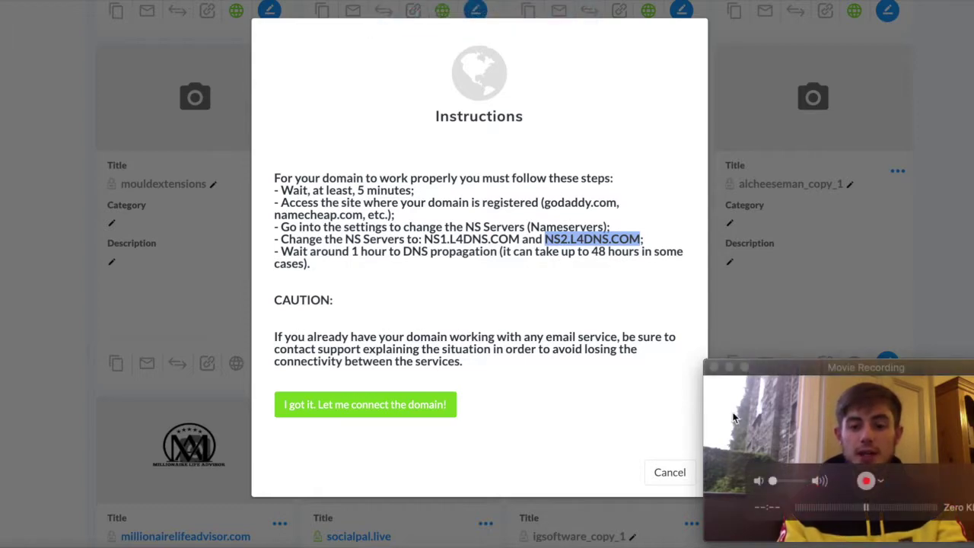
click(680, 472)
click(394, 290)
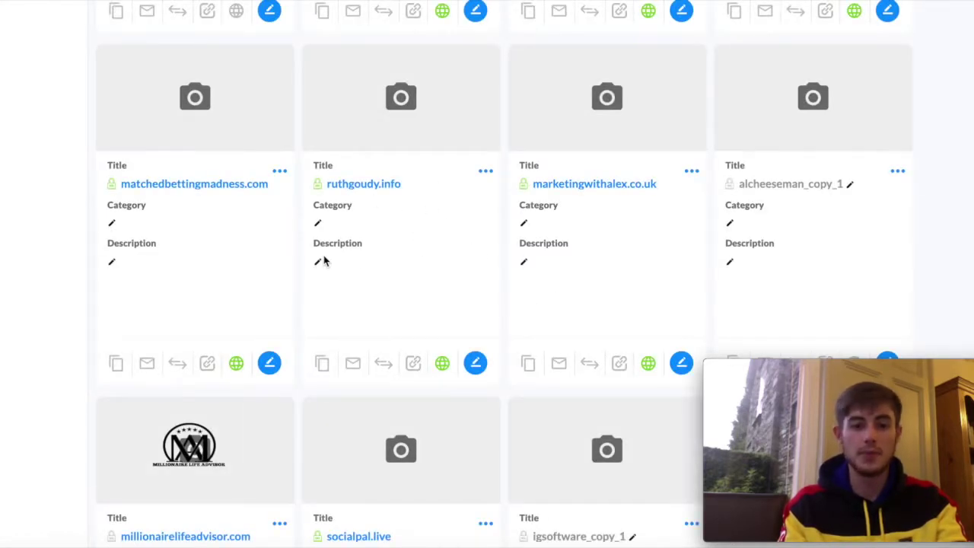
Activate and confirm SSL for the millionairelifeadvisor.com site card.
click(280, 172)
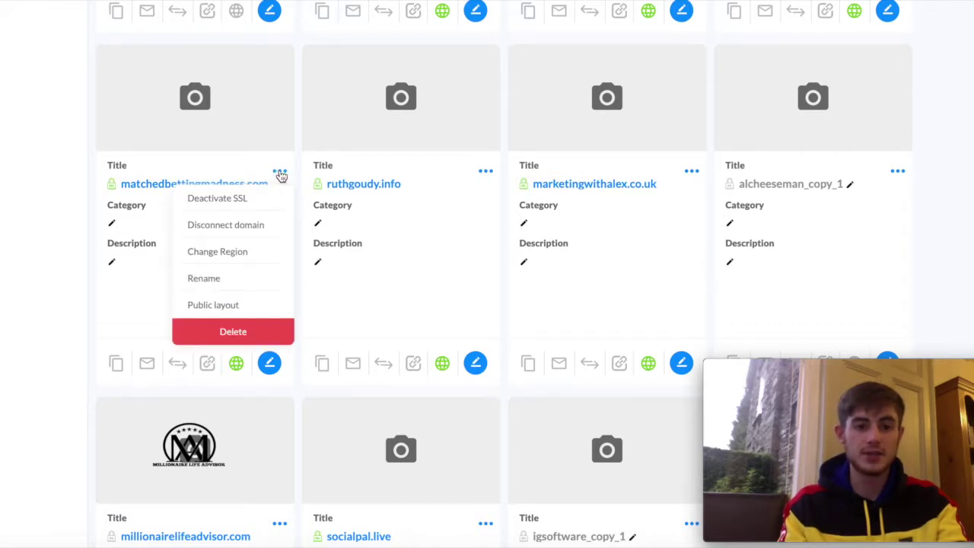
click(340, 315)
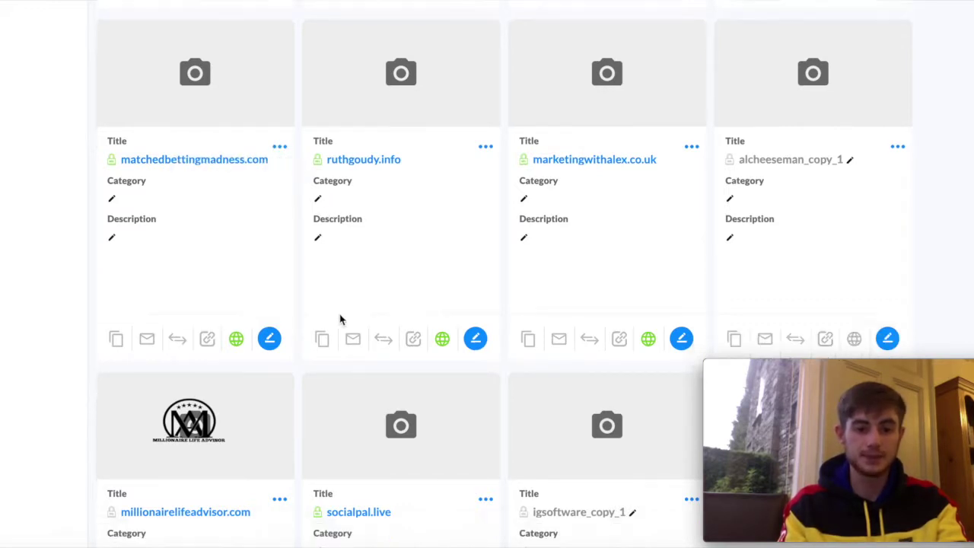
scroll(340, 317, down, 3)
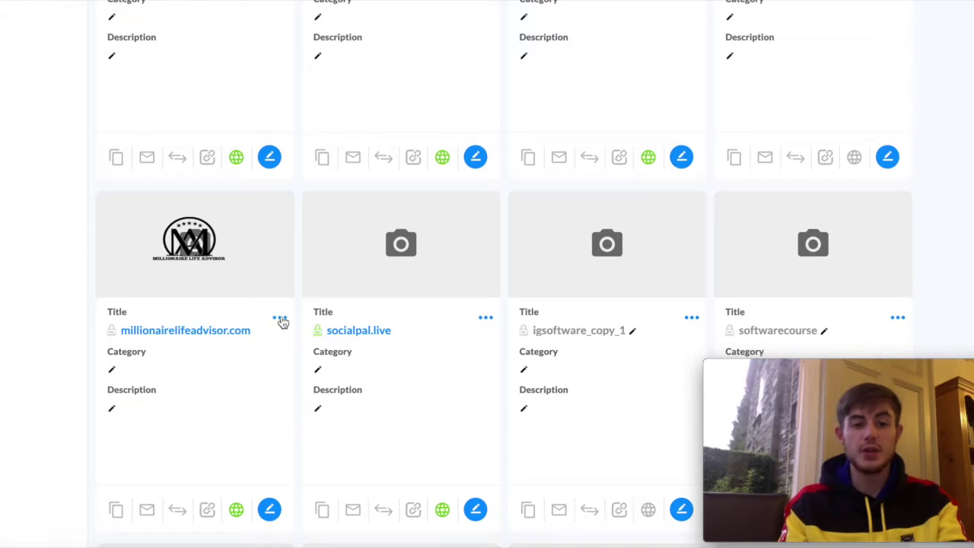
click(280, 320)
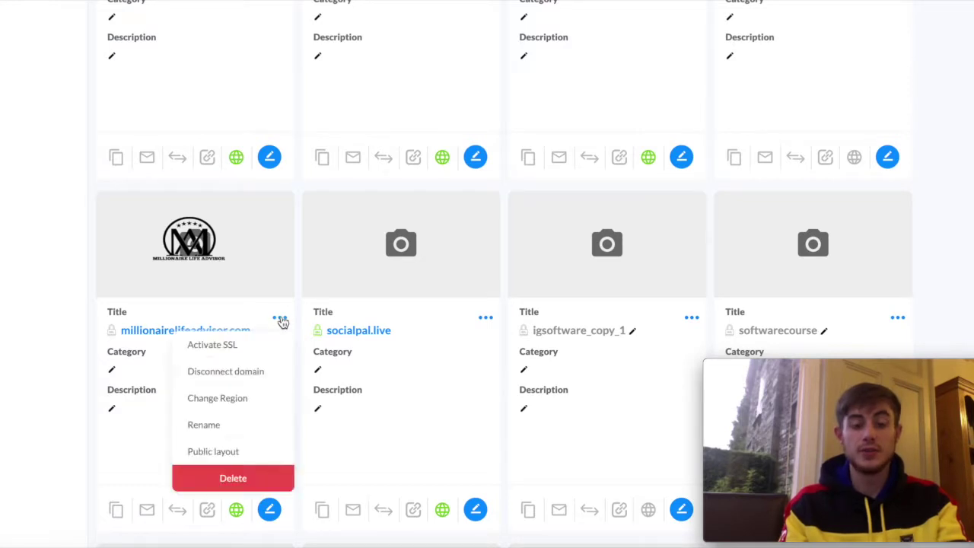
click(215, 347)
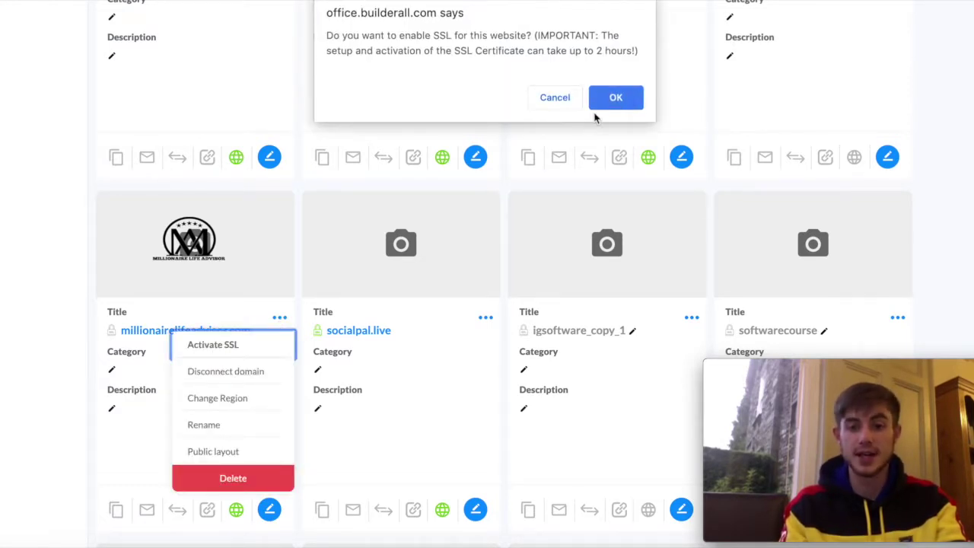
click(613, 98)
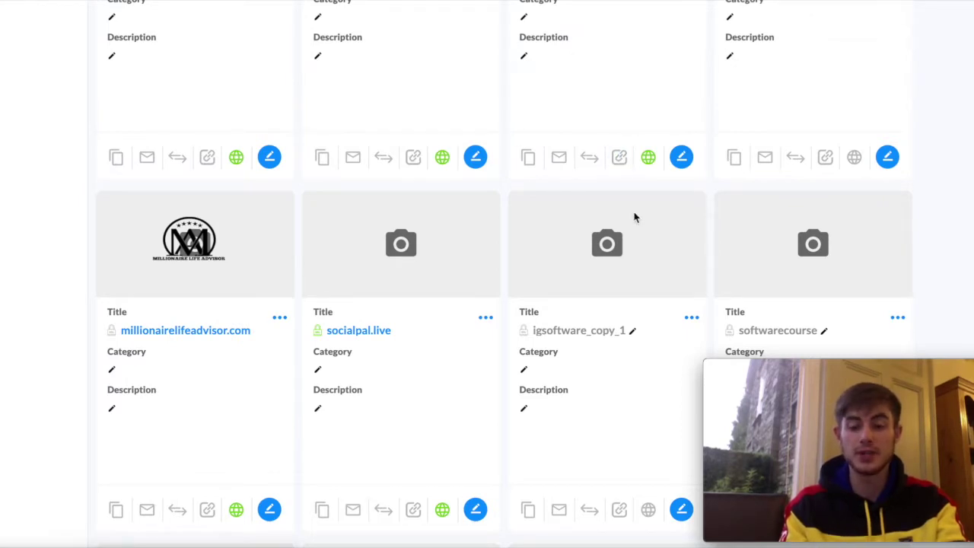
Return to the top of the sites list and open the google.com site entry.
scroll(634, 218, up, 6)
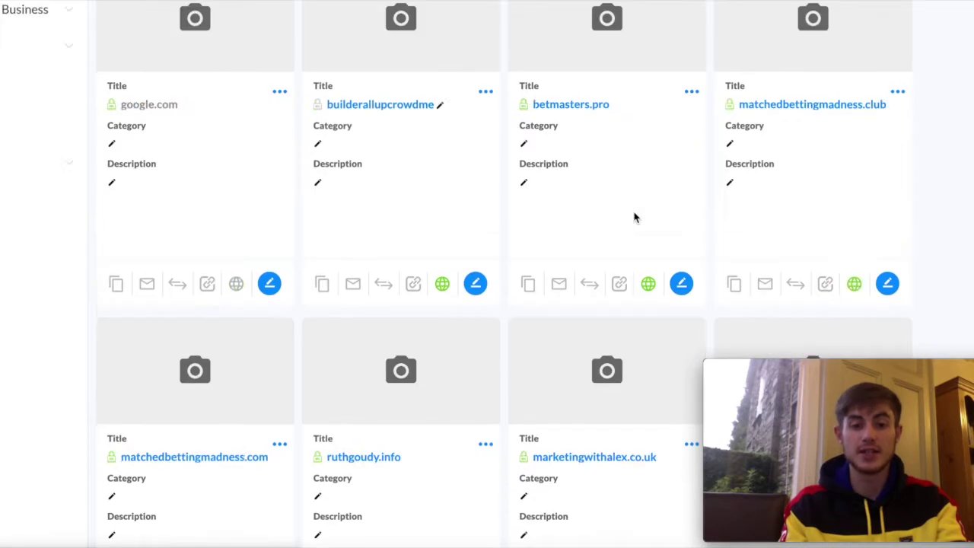
scroll(635, 218, up, 3)
click(235, 340)
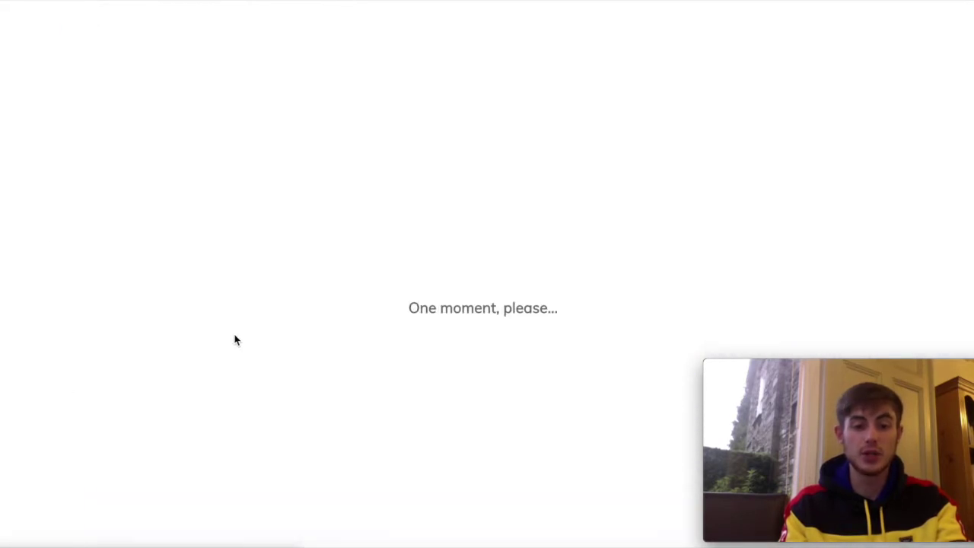